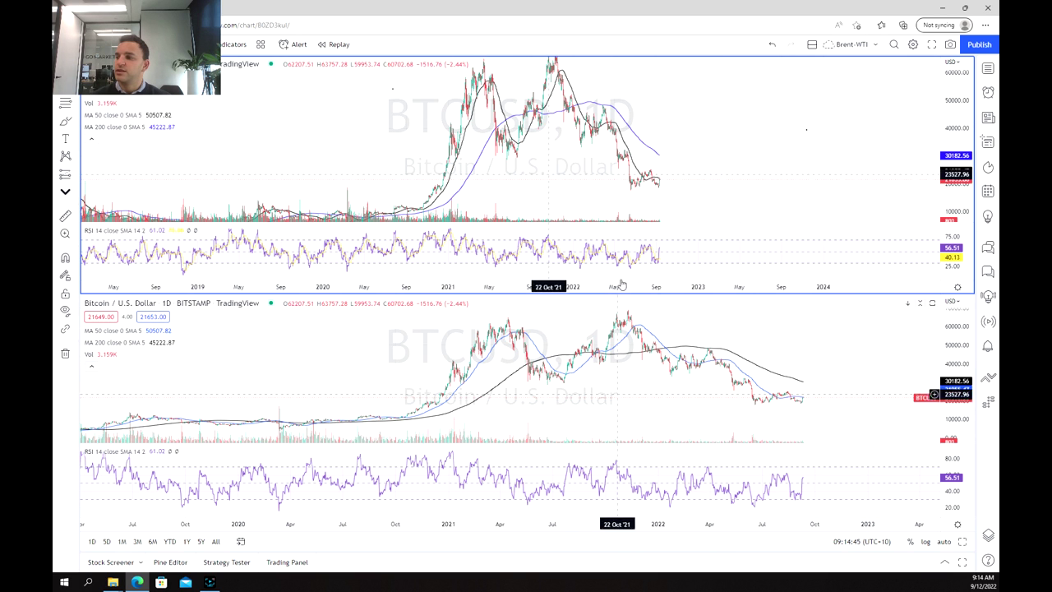
Select the lower daily BTCUSD chart pane so it receives the drawings
click(626, 312)
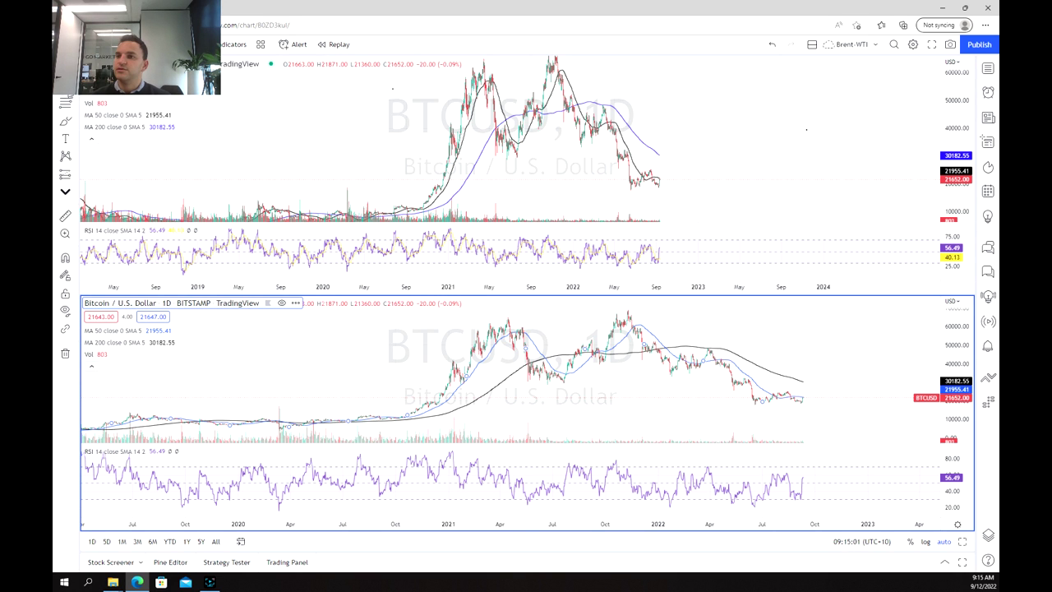
Place a horizontal line at the 61022.45 peak, then reset and zoom out the lower chart
click(65, 121)
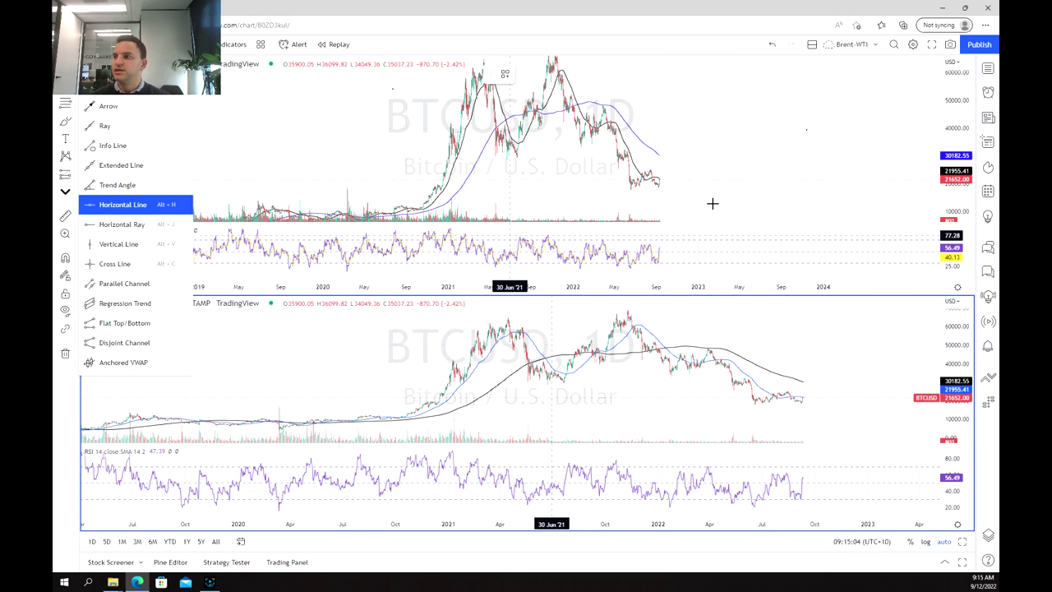
click(766, 329)
right_click(767, 330)
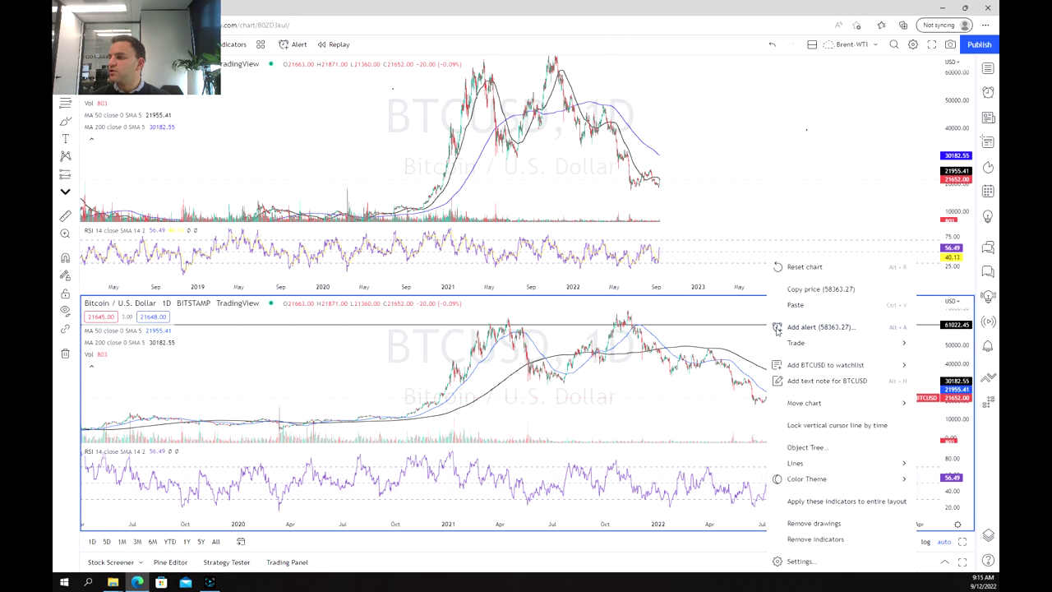
click(822, 265)
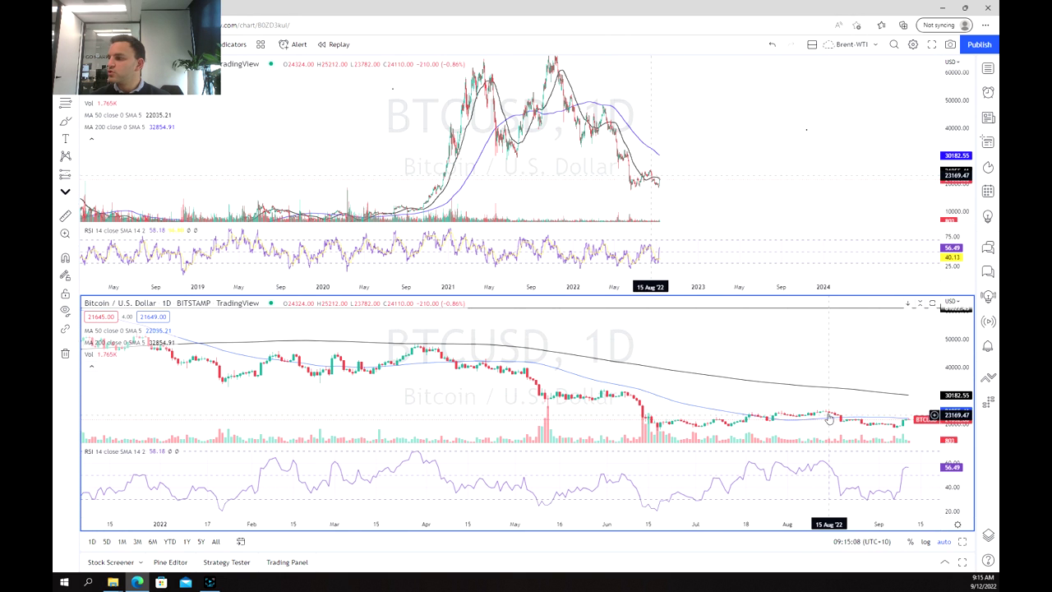
scroll(646, 383, up, 5)
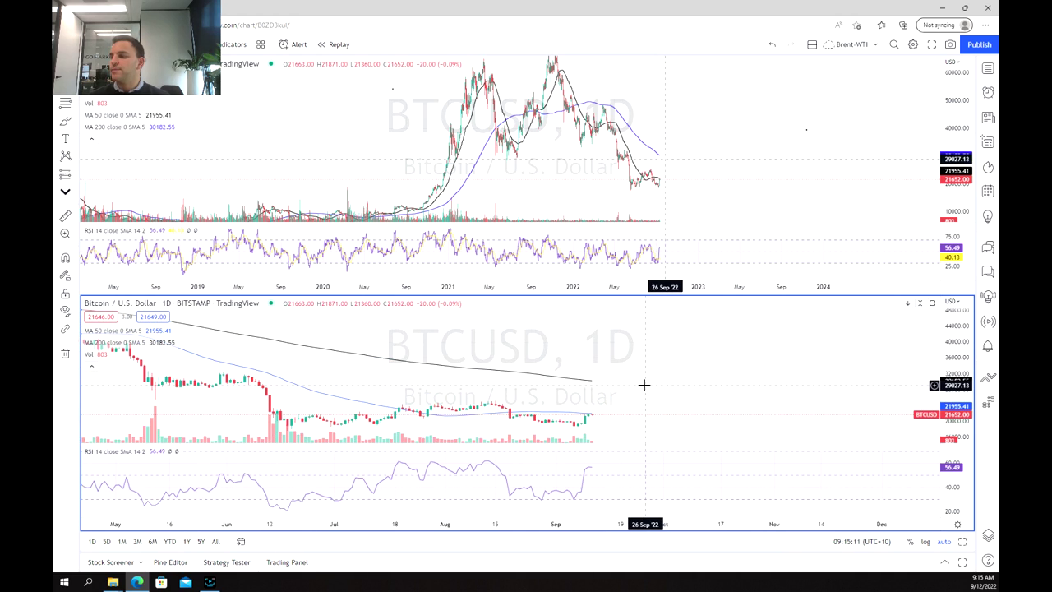
scroll(455, 395, down, 5)
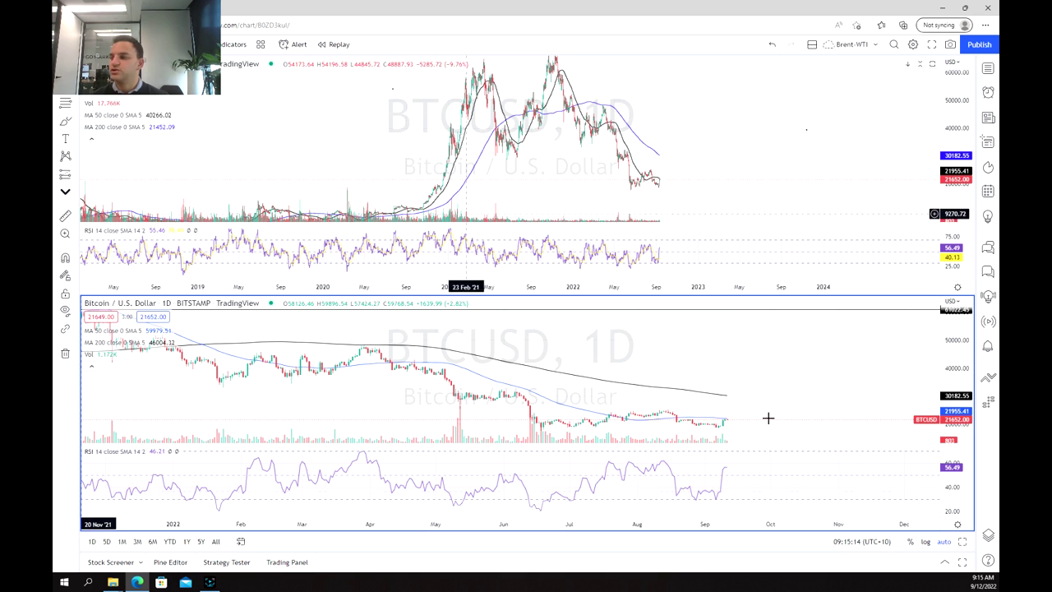
scroll(603, 424, down, 8)
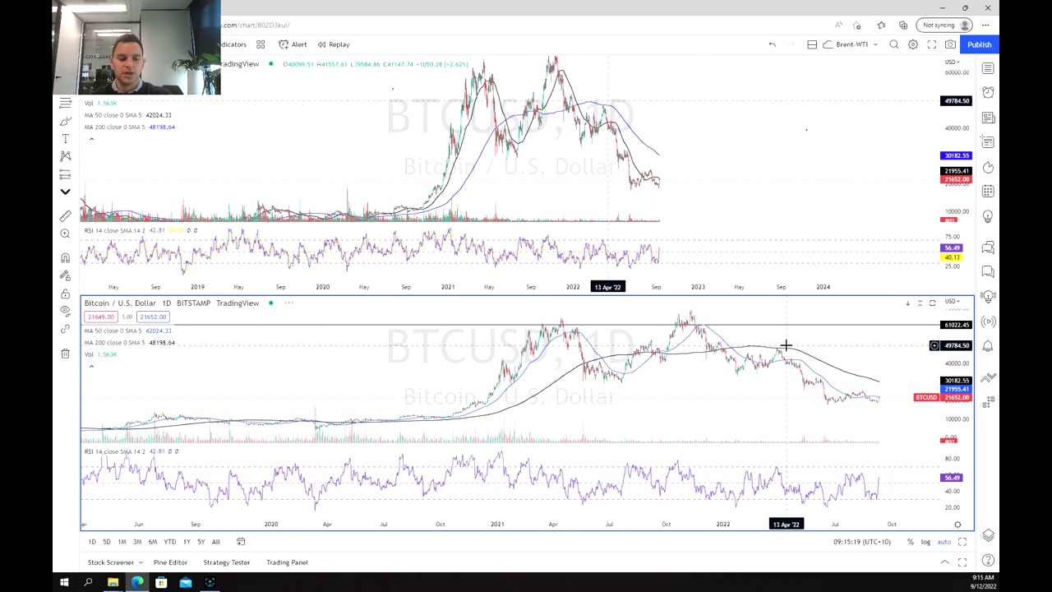
Change the lower chart's interval to 1W (weekly) and adjust the zoom
text(1)
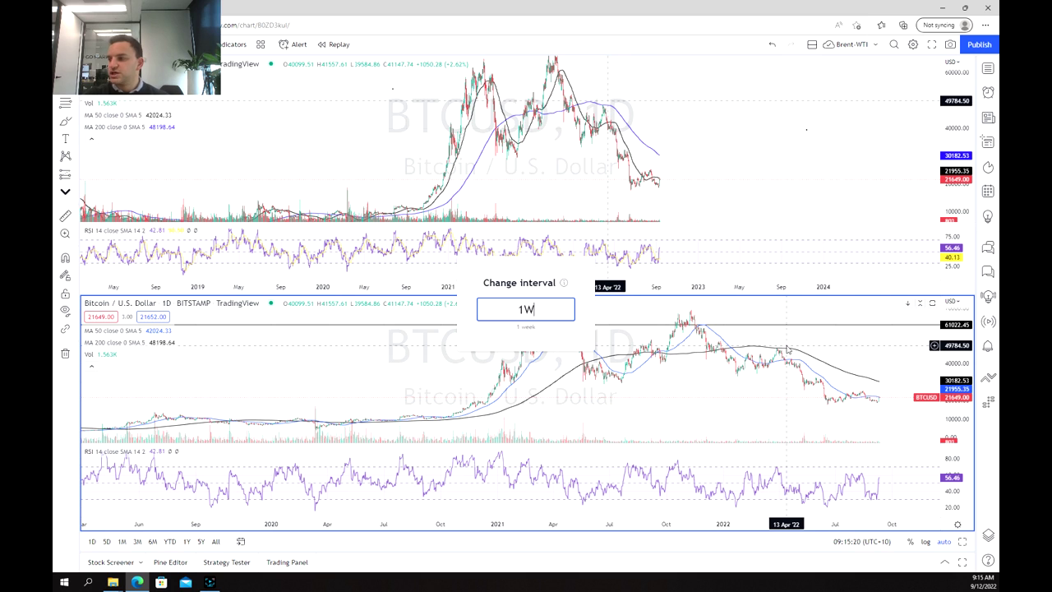
text(W)
key(Return)
scroll(824, 408, up, 10)
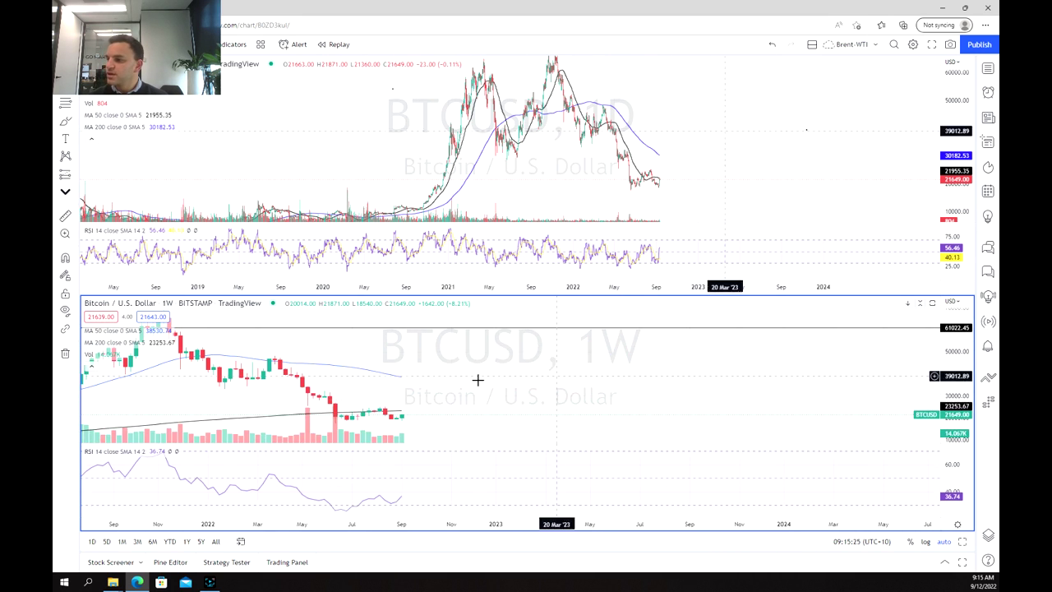
scroll(550, 406, down, 5)
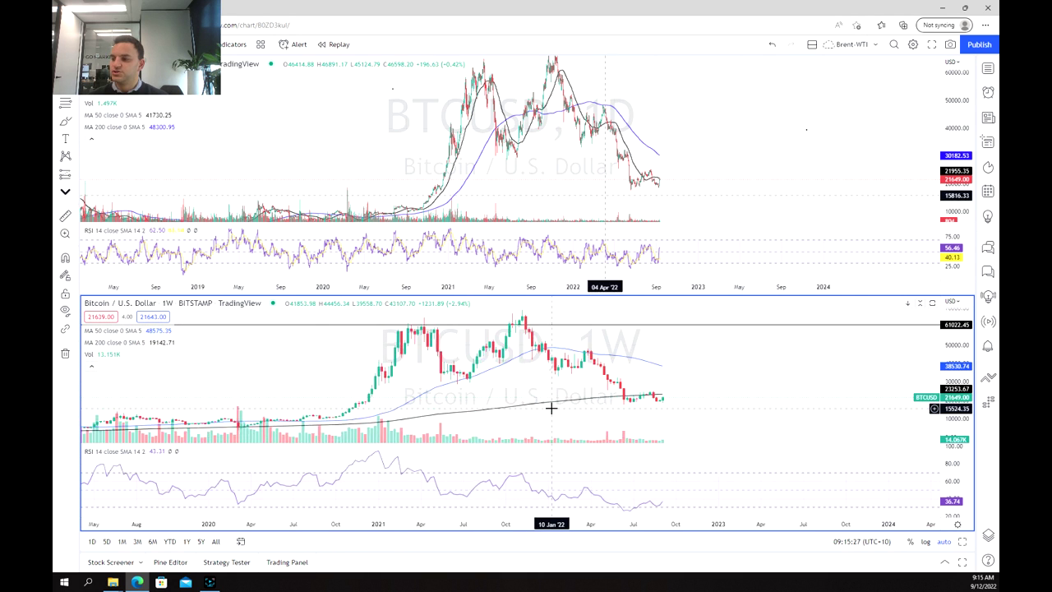
scroll(551, 407, down, 2)
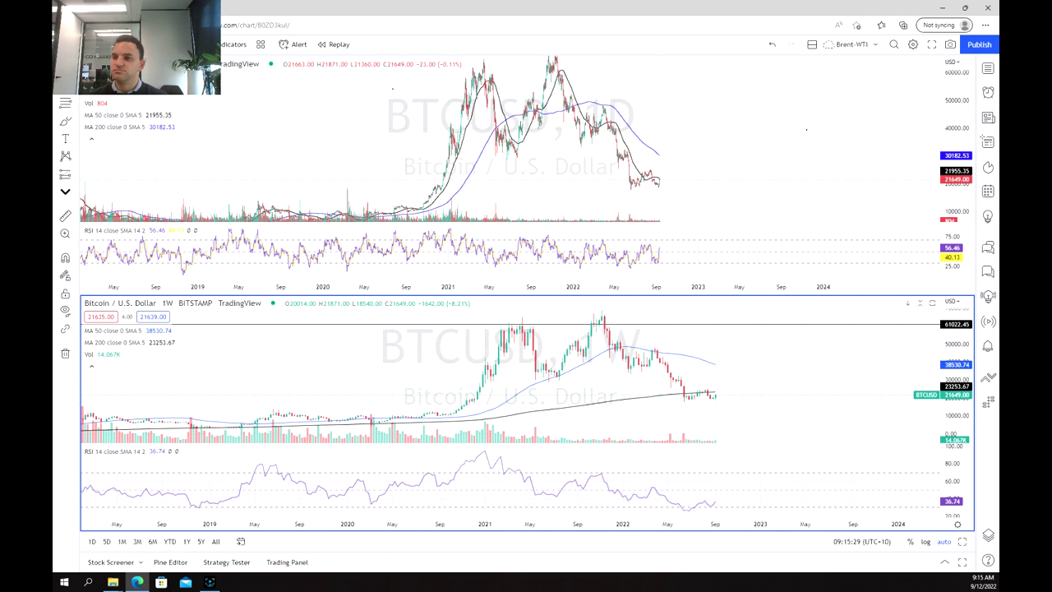
Add a horizontal line at 18434.89 and brush a curve under the mid-2022 RSI low
click(756, 400)
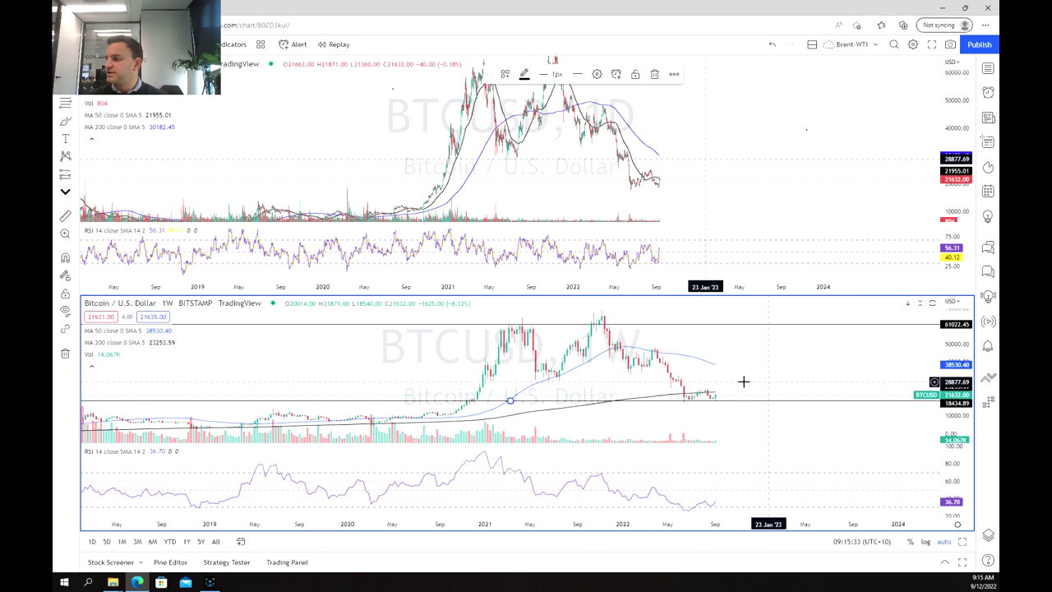
scroll(506, 375, down, 1)
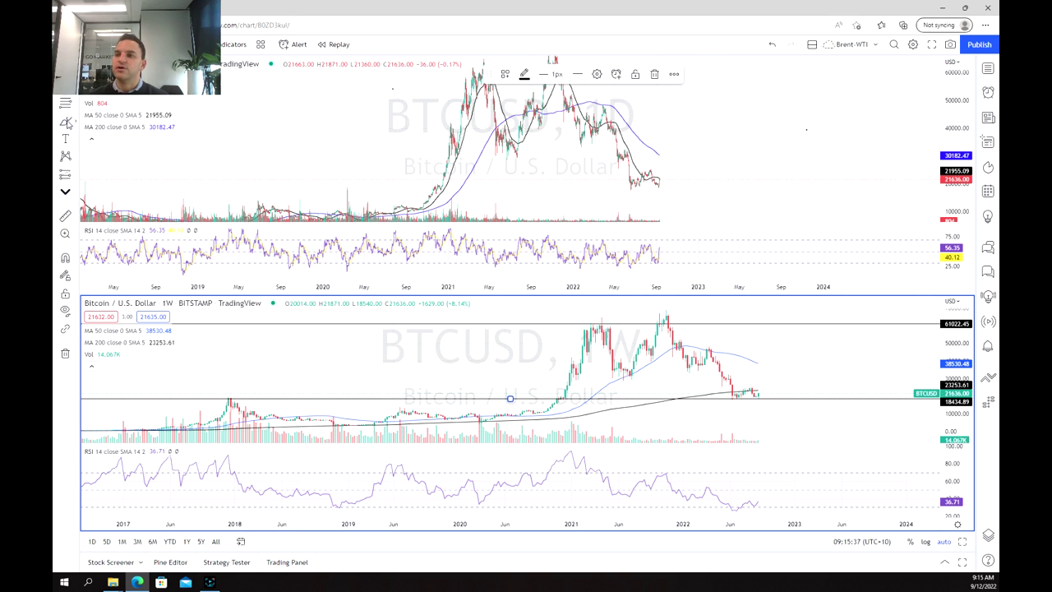
click(68, 121)
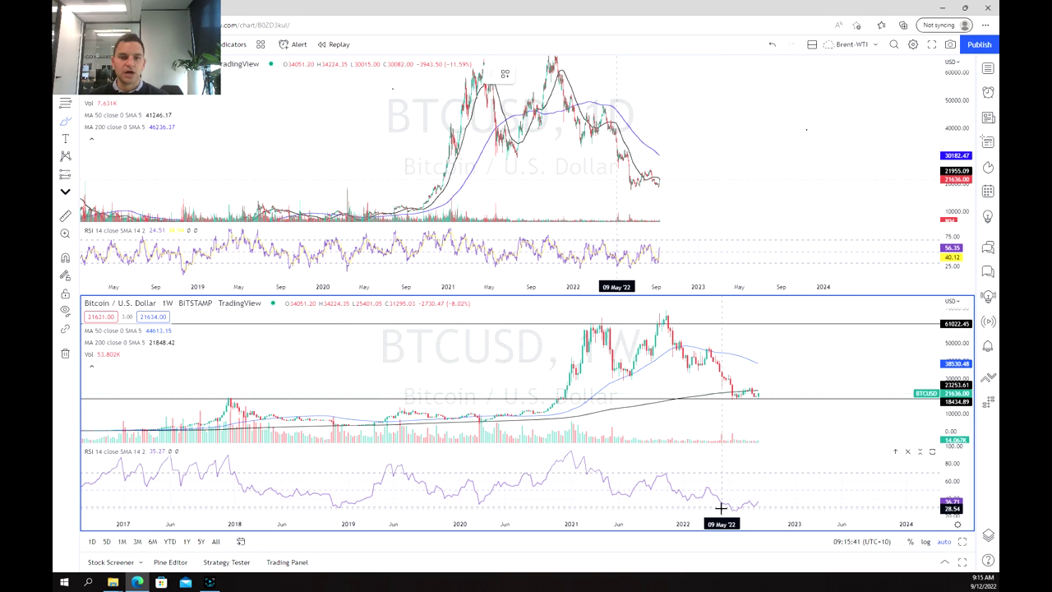
drag(721, 510, 762, 514)
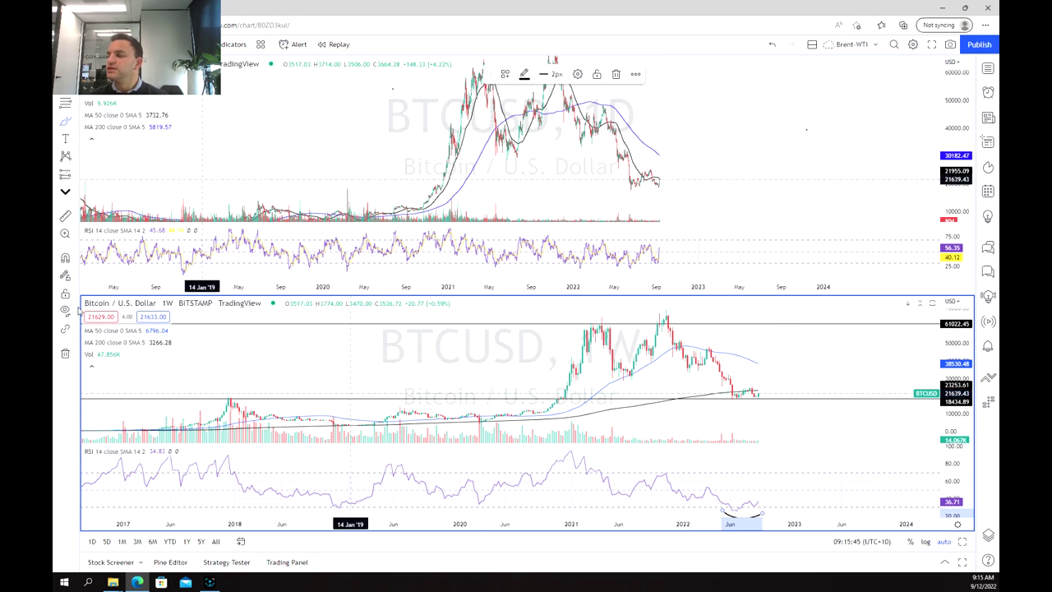
Draw a descending RSI trend line from the January 2021 peak to late November 2022
click(65, 120)
click(808, 458)
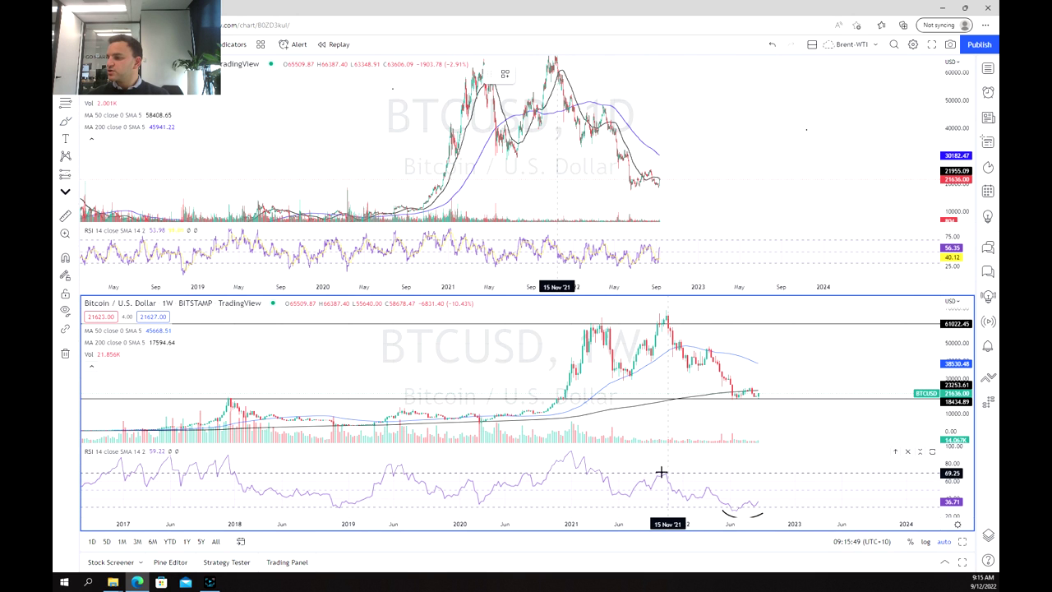
click(571, 450)
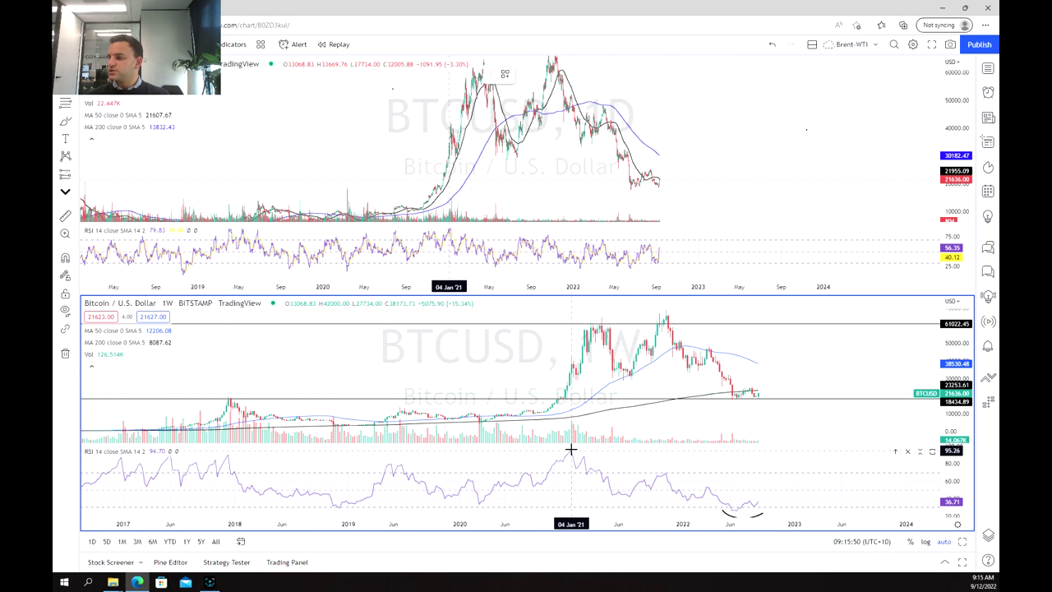
click(783, 507)
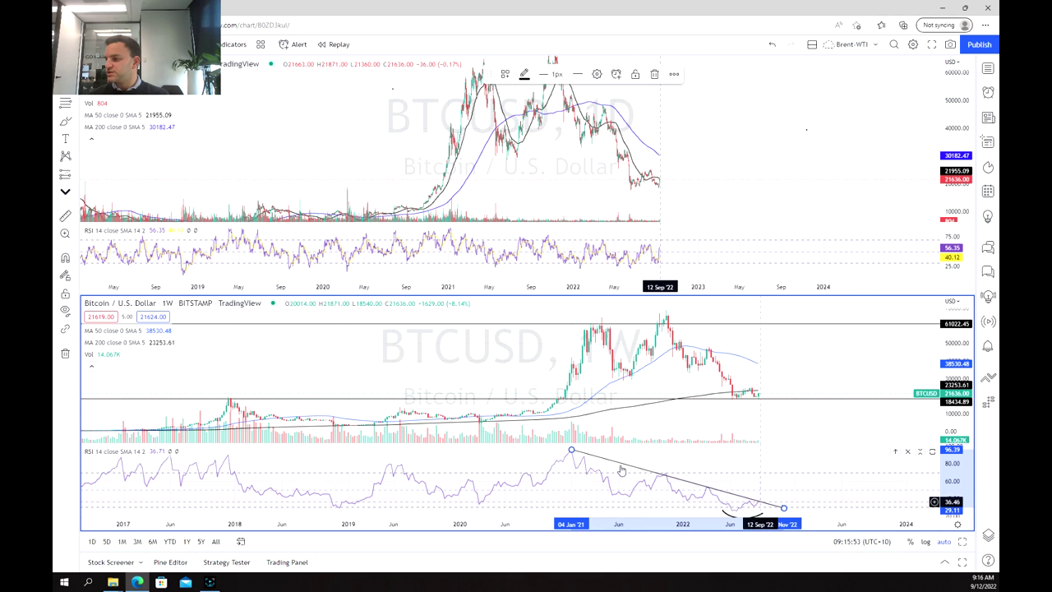
drag(573, 453, 569, 450)
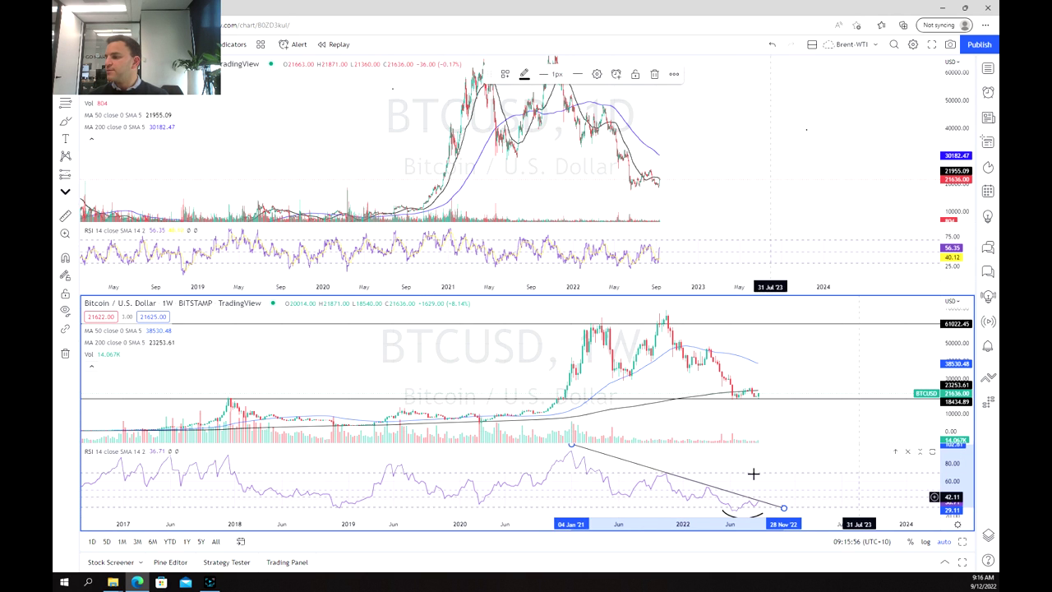
click(756, 498)
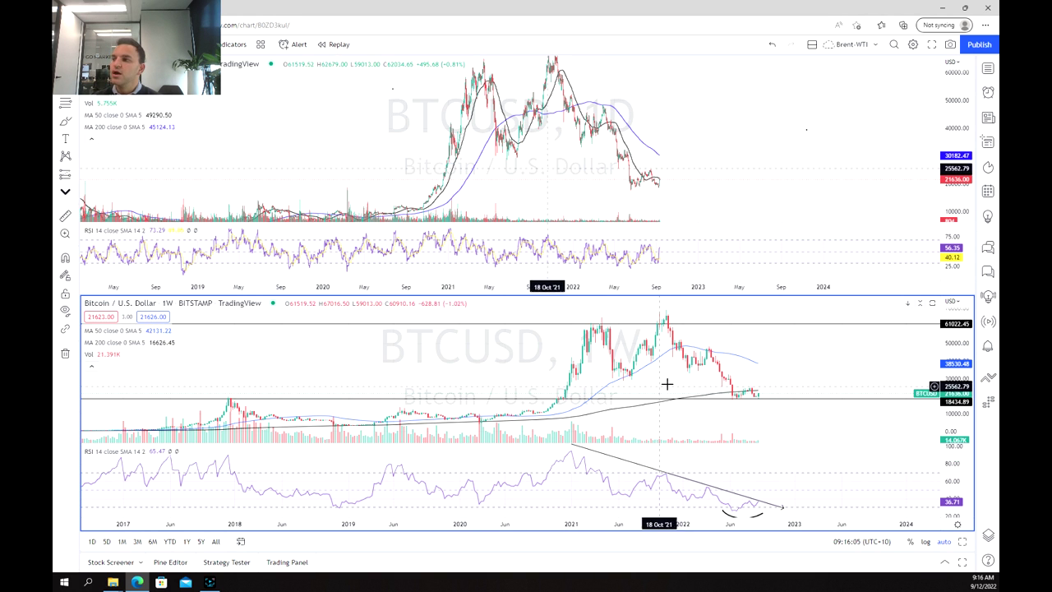
Zoom the weekly chart out to 2016–2024, circle the mid-2022 candles, then activate the daily chart
scroll(715, 386, up, 2)
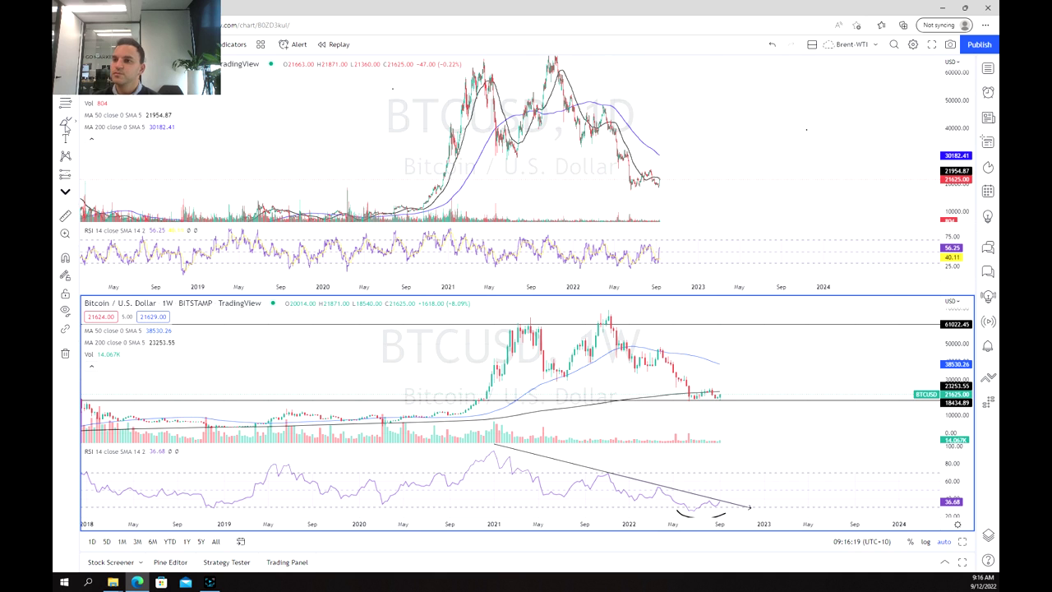
mouse_move(688, 406)
mouse_down()
mouse_move(734, 399)
mouse_move(712, 376)
mouse_move(679, 401)
mouse_move(706, 407)
mouse_up()
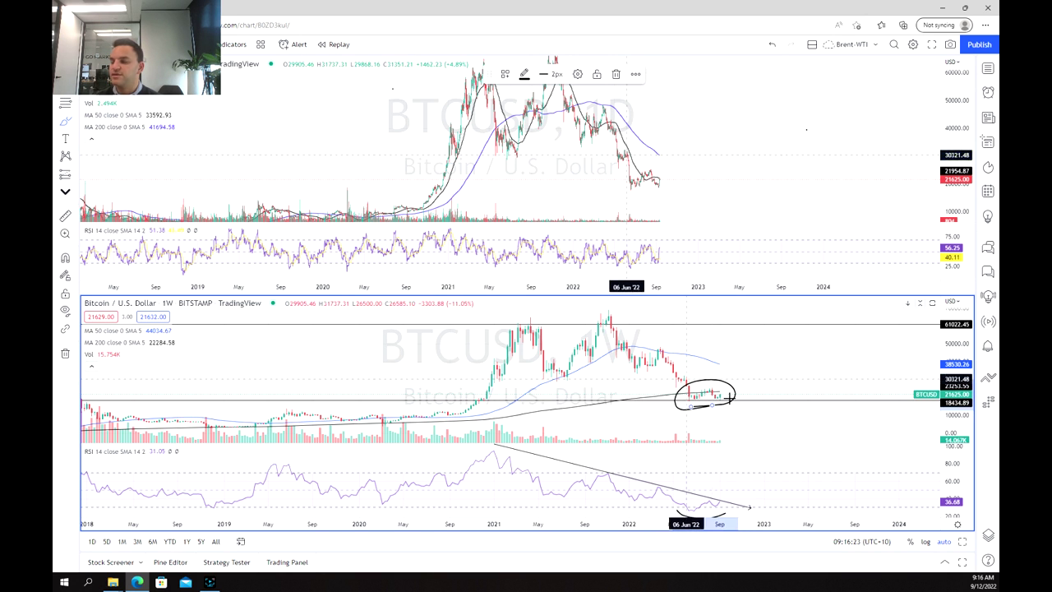
scroll(723, 376, down, 5)
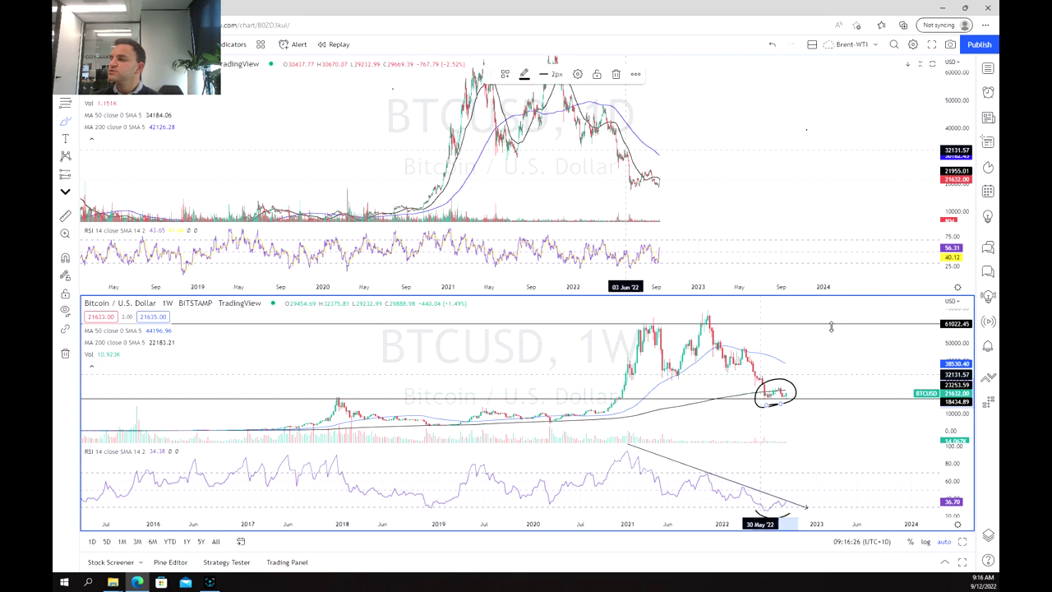
click(755, 164)
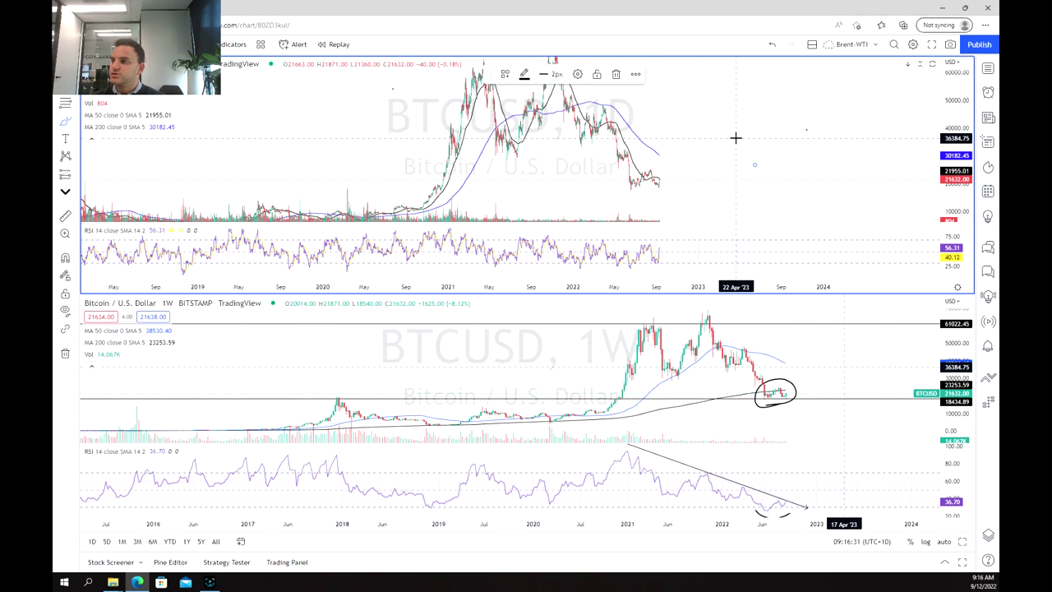
Reset the daily chart's view, zoom out and shift it left to leave room on the right
right_click(706, 129)
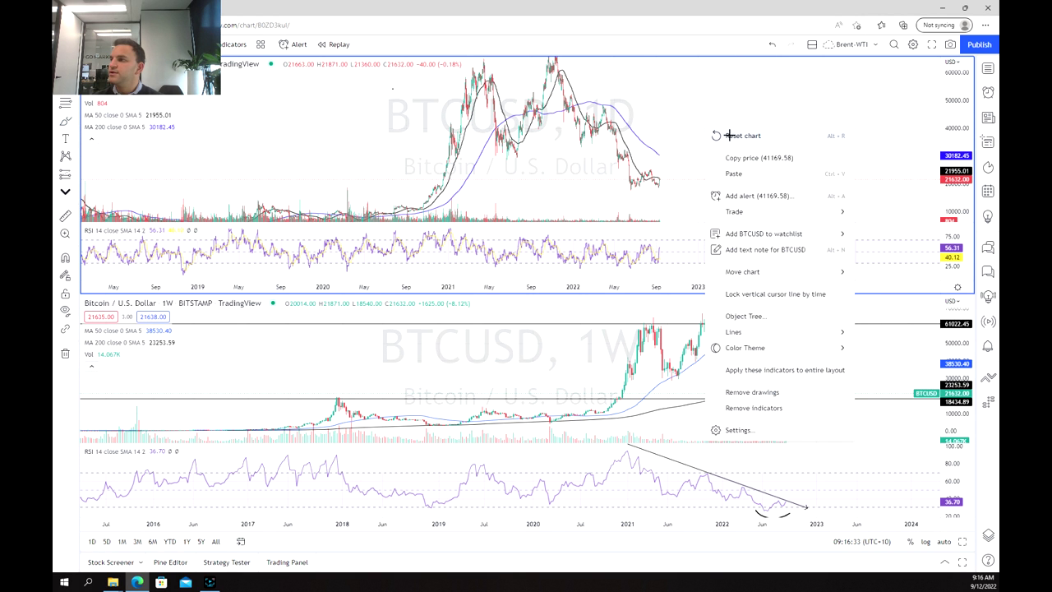
click(742, 135)
scroll(716, 142, down, 5)
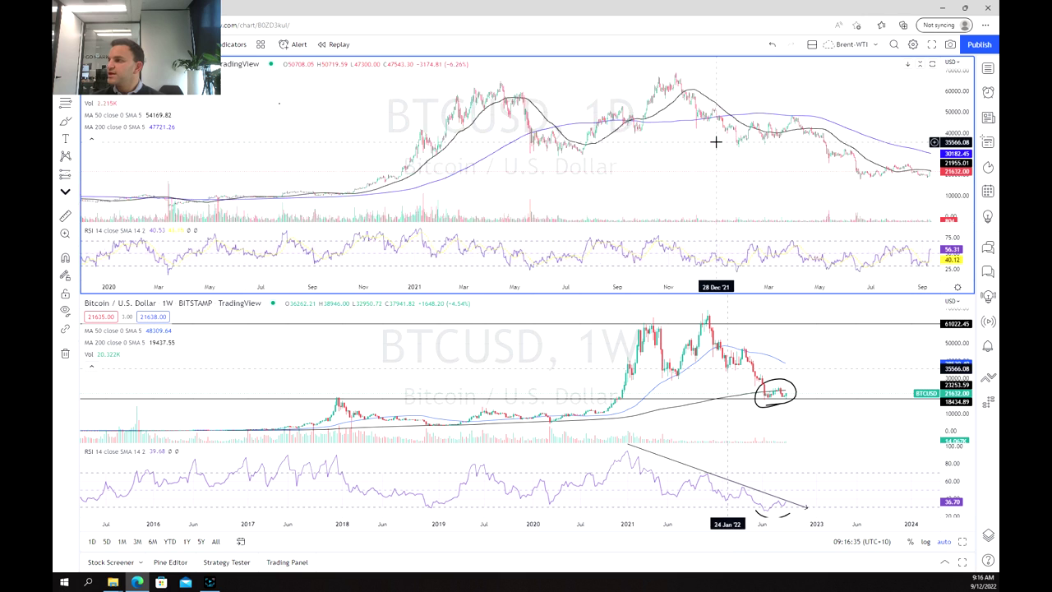
scroll(716, 142, down, 2)
drag(716, 170, 611, 156)
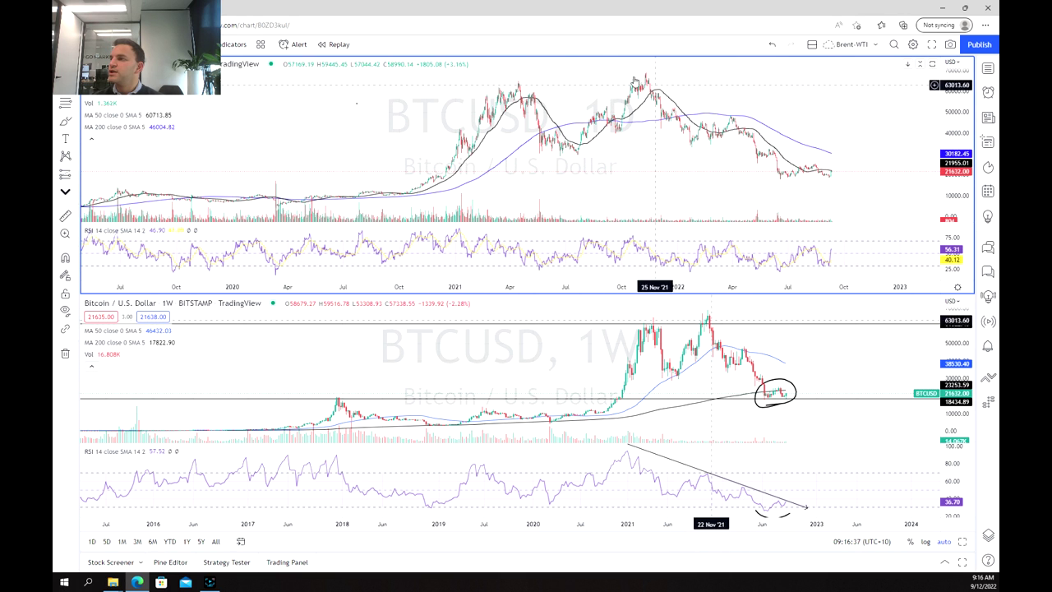
Circle the Nov '21 peak and the early-2022 range, removing the extra circle on recent price
mouse_move(646, 69)
mouse_down()
mouse_move(660, 78)
mouse_move(648, 71)
mouse_up()
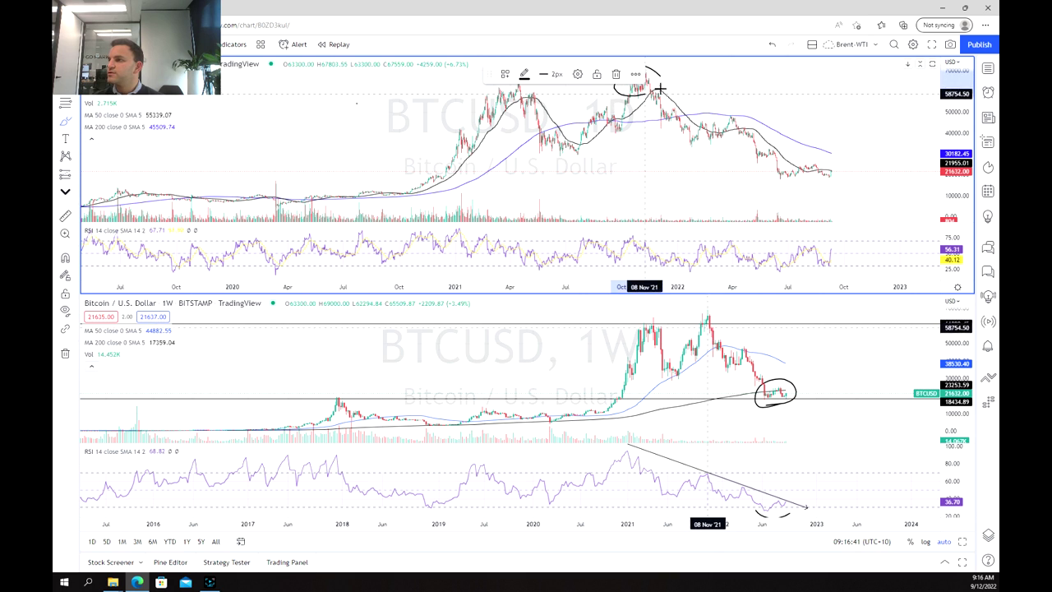
drag(699, 107, 738, 110)
mouse_move(709, 148)
mouse_down()
mouse_move(735, 106)
mouse_move(746, 131)
mouse_move(778, 141)
mouse_move(765, 143)
mouse_up()
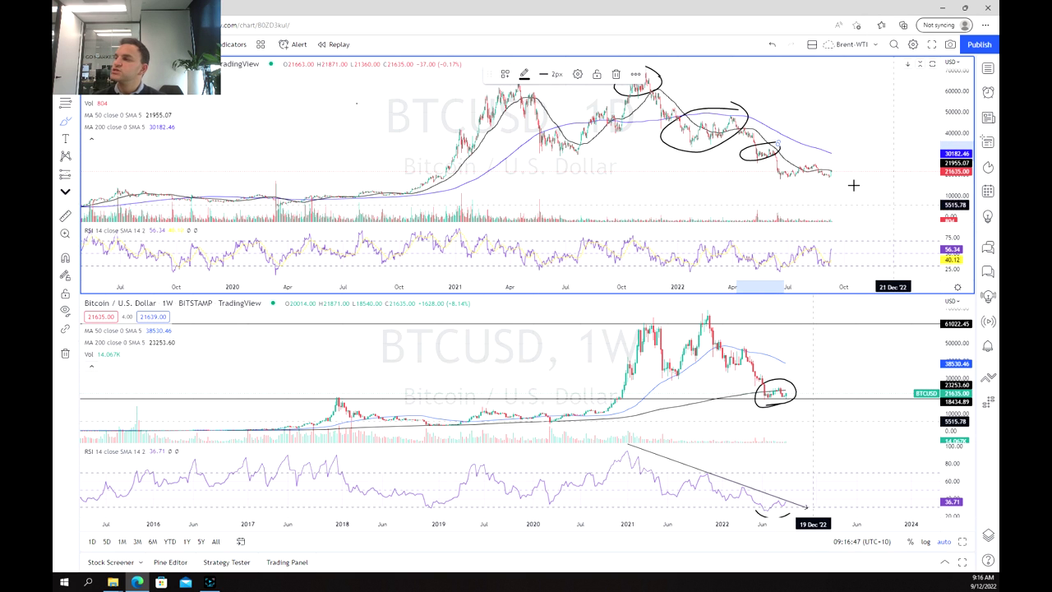
mouse_move(838, 160)
mouse_down()
mouse_move(775, 164)
mouse_move(836, 166)
mouse_up()
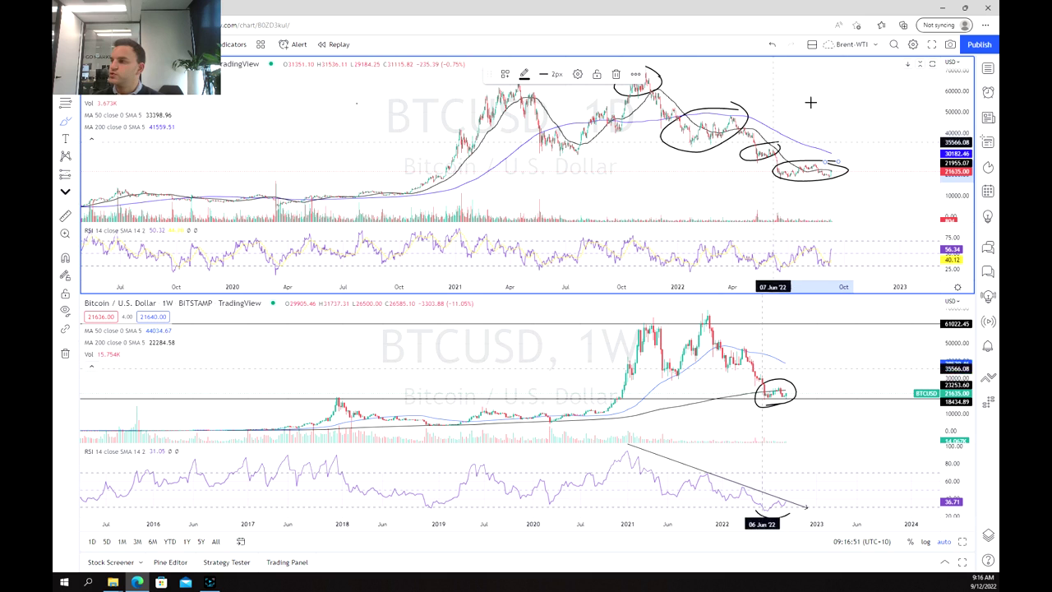
click(616, 75)
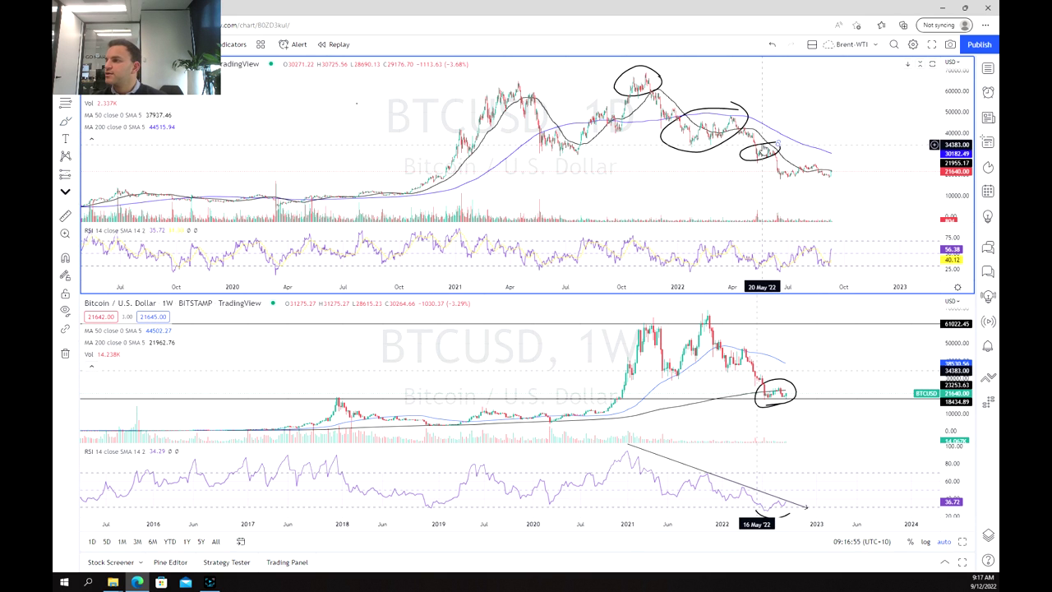
Delete the circles around the early-2022 range and the Nov '21 peak
click(723, 148)
key(Delete)
click(660, 83)
key(Delete)
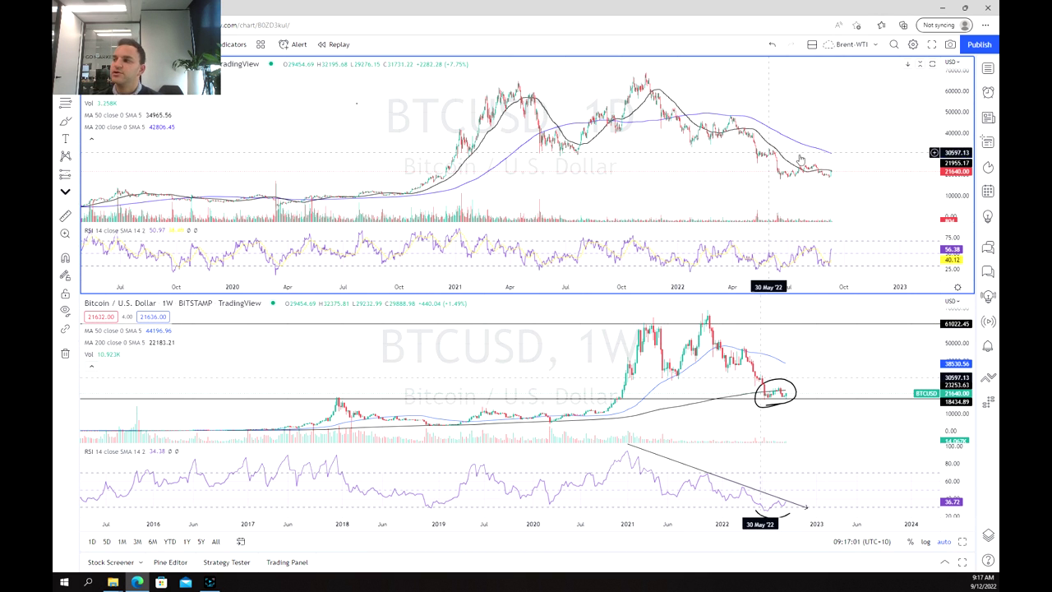
Zoom the daily chart in to the October 2021–2023 period
scroll(733, 148, up, 3)
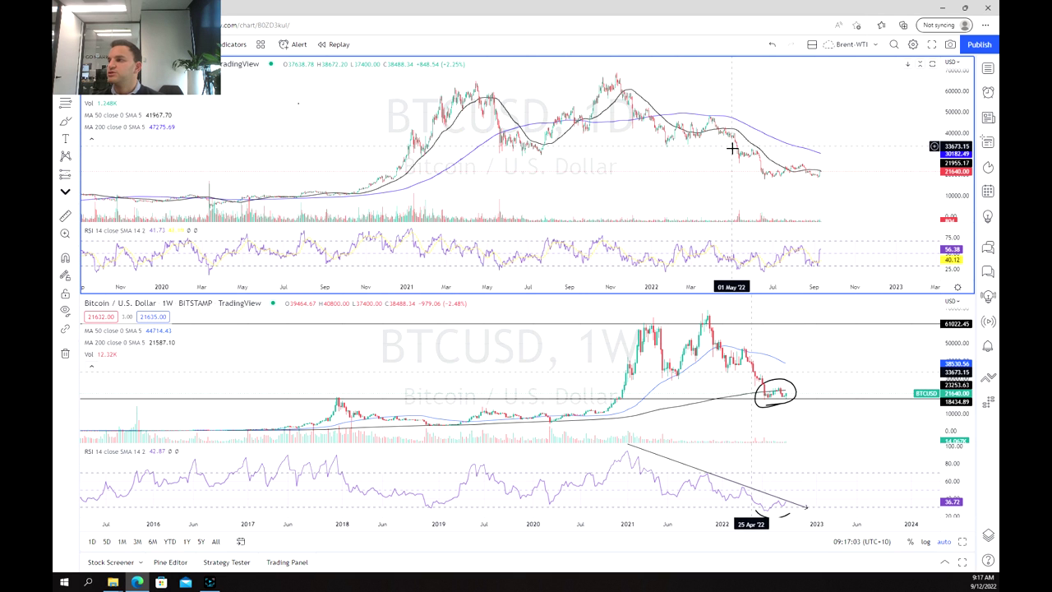
scroll(732, 148, up, 2)
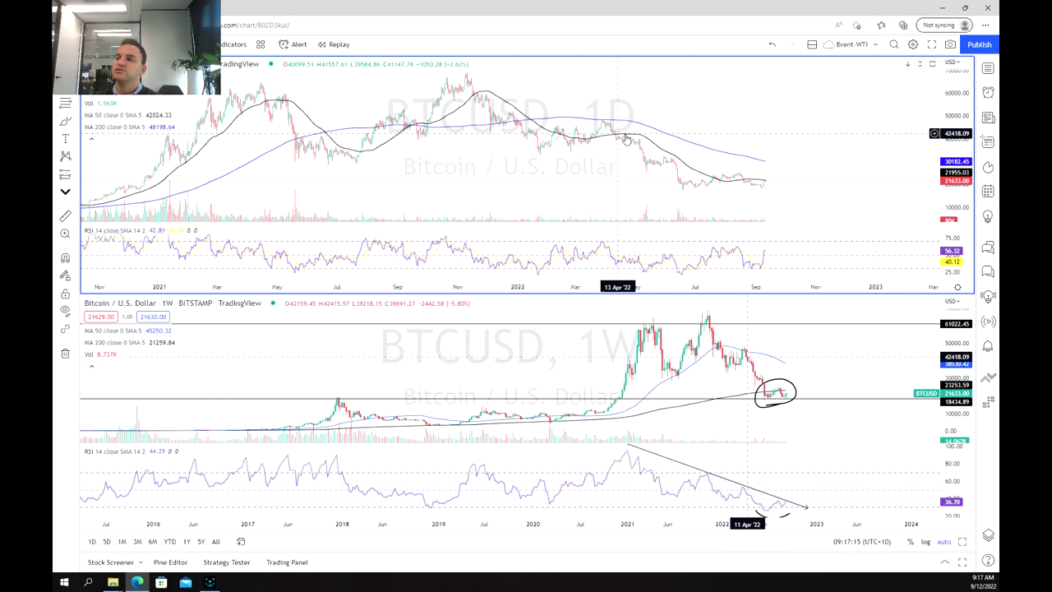
scroll(633, 193, up, 3)
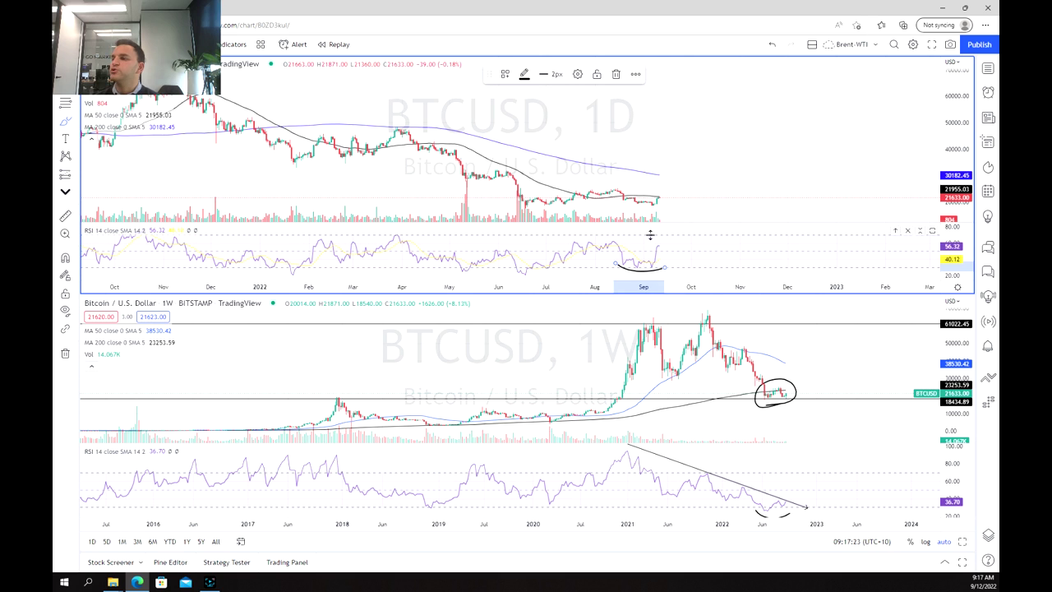
Remove the stray arc over the RSI and zoom the daily chart out to mid-2020
drag(556, 240, 672, 236)
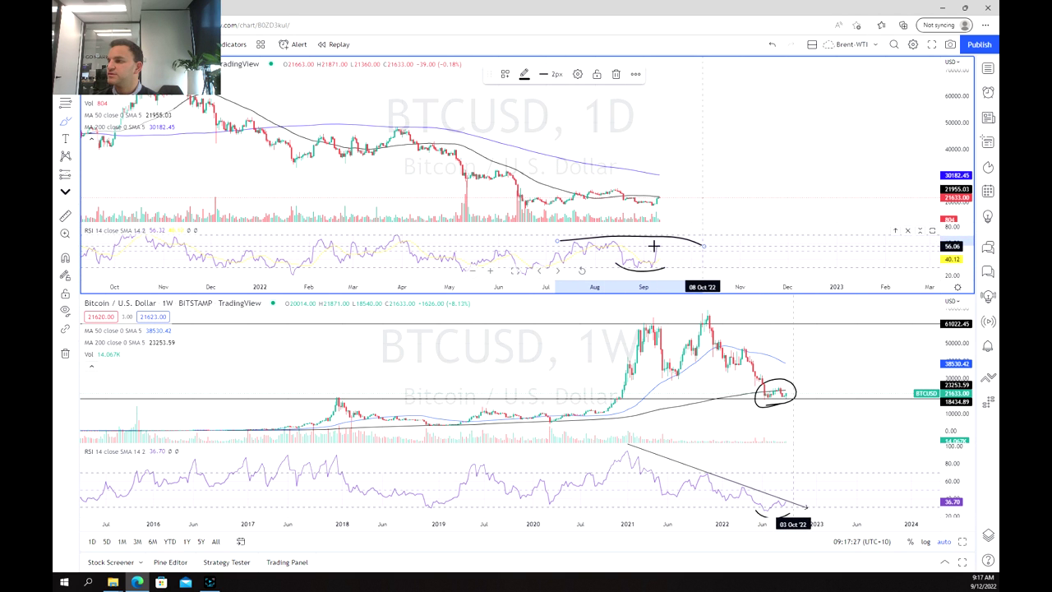
key(Delete)
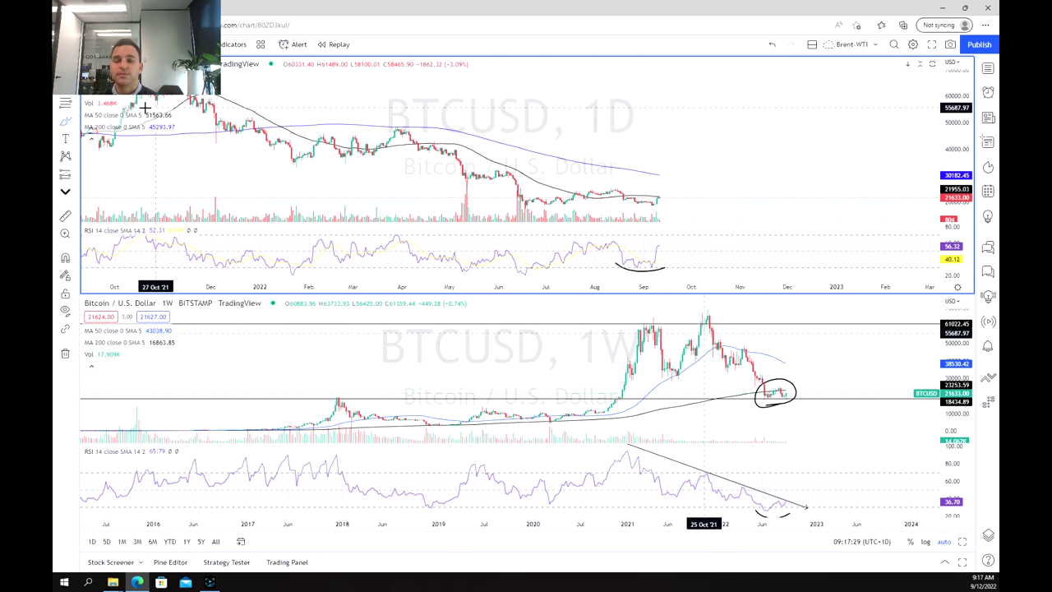
scroll(521, 139, down, 5)
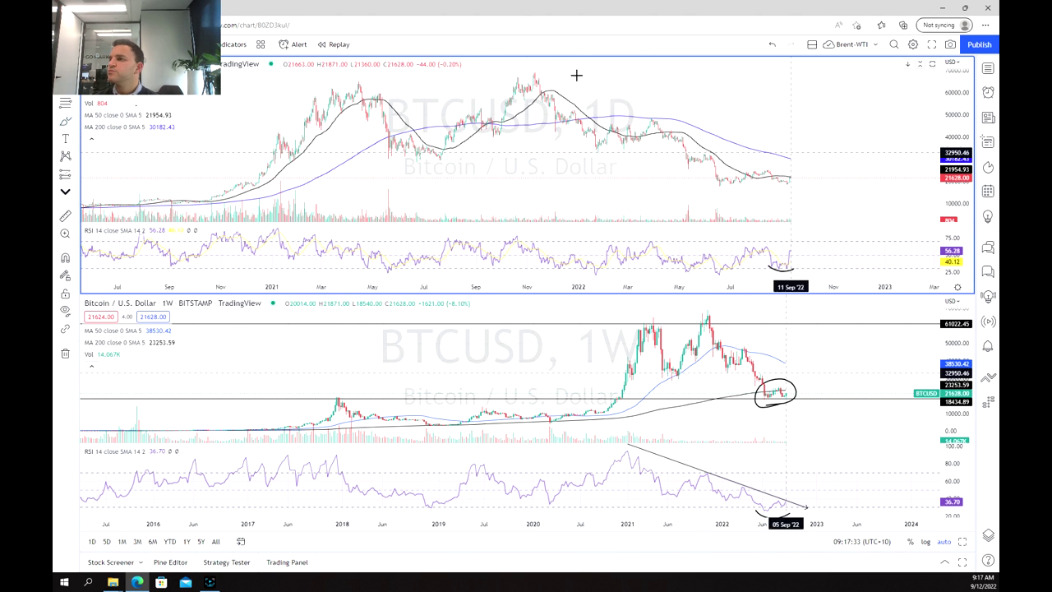
Draw a descending price trend line from the Nov '21 top to late December 2022
click(528, 67)
click(806, 169)
drag(840, 188, 878, 213)
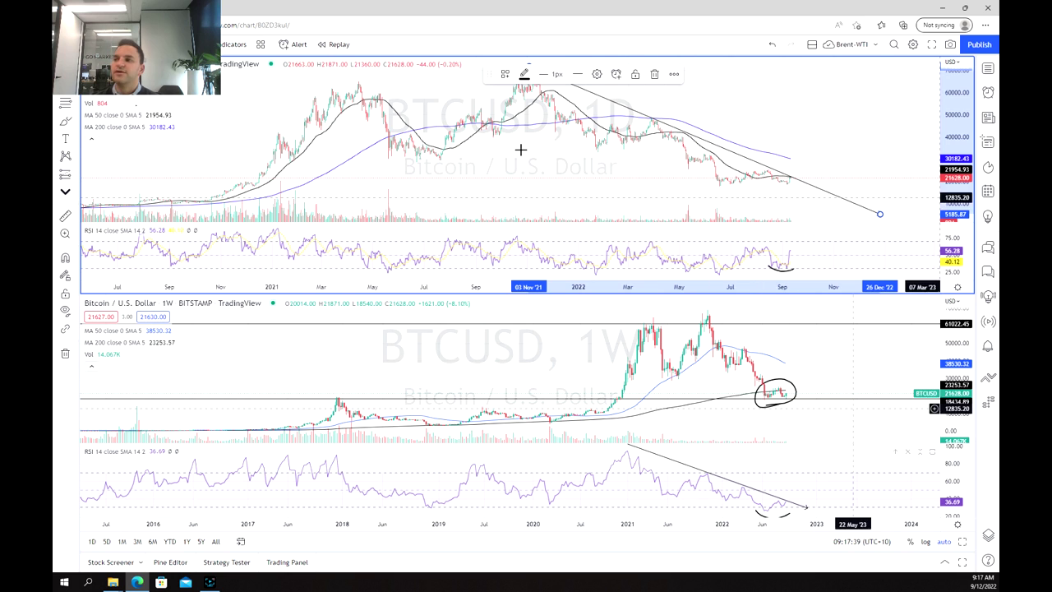
click(570, 147)
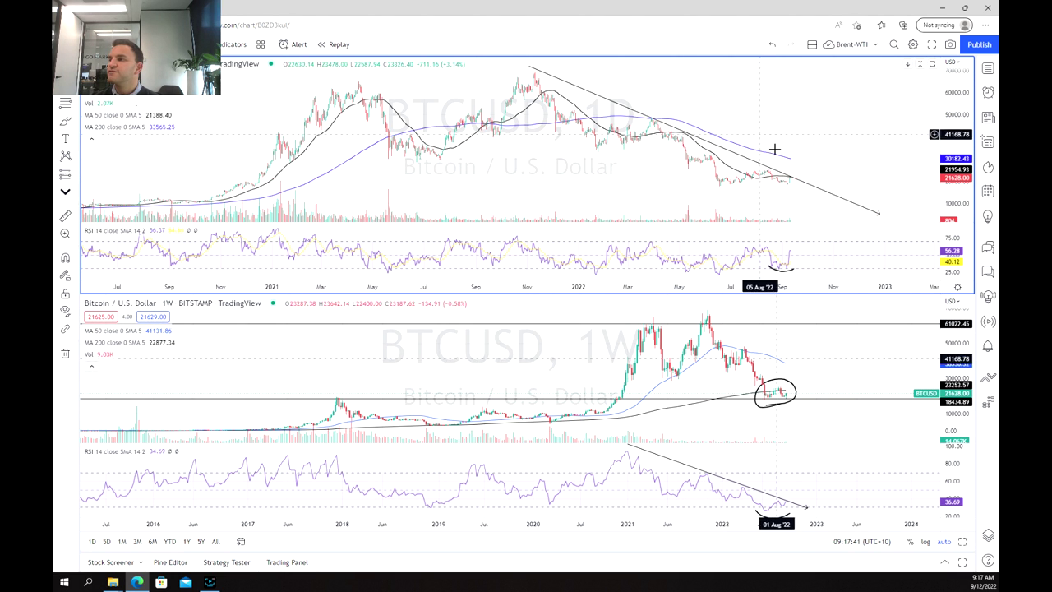
drag(530, 67, 522, 67)
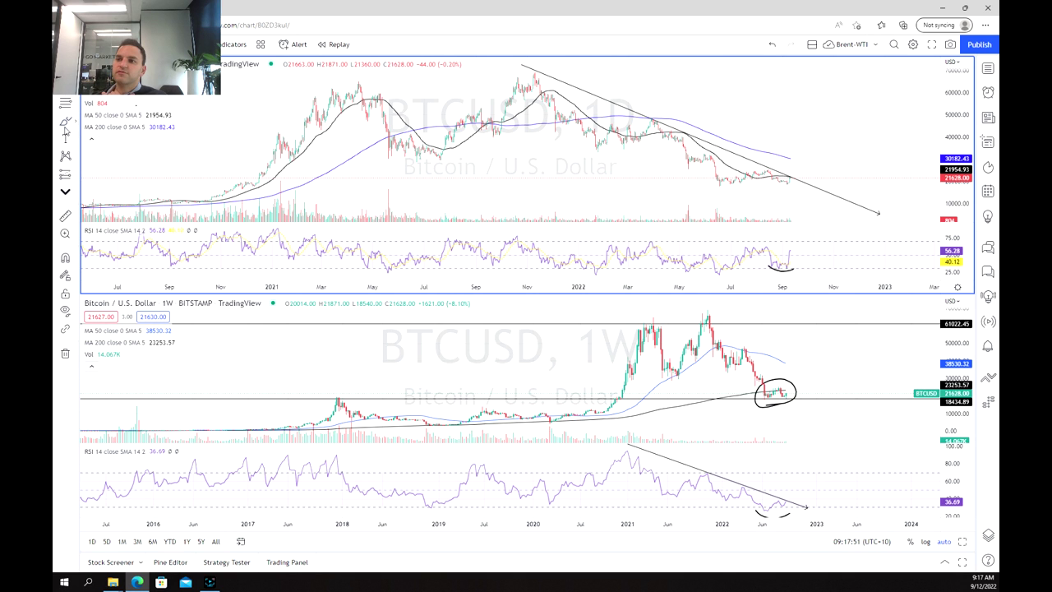
Brush a freehand path from the daily trendline climbing steeply toward roughly 58,000 into 2023
click(791, 171)
mouse_move(790, 171)
mouse_down()
mouse_move(801, 157)
mouse_move(827, 169)
mouse_move(872, 95)
mouse_up()
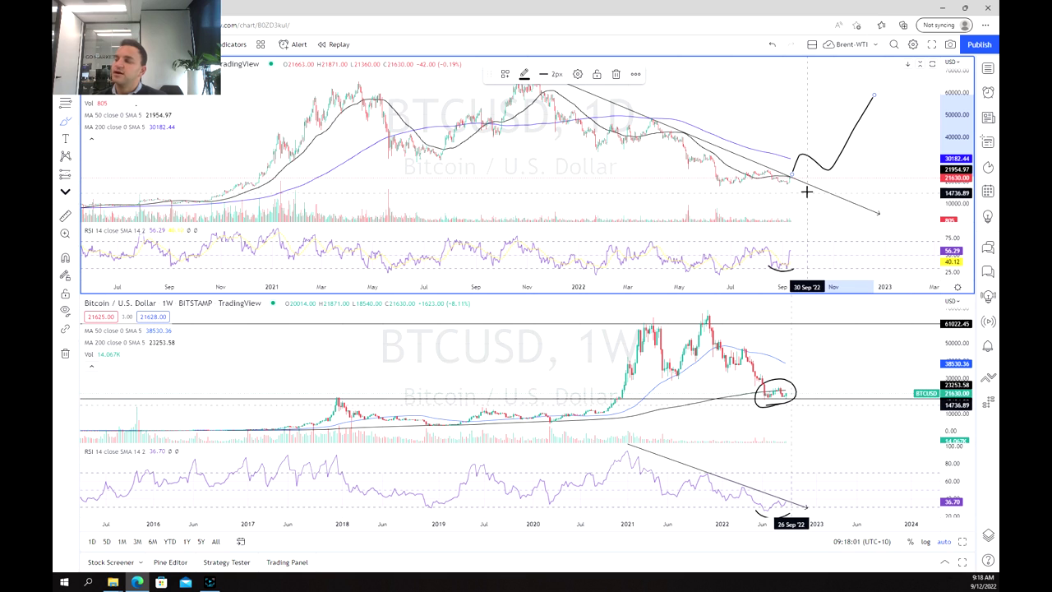